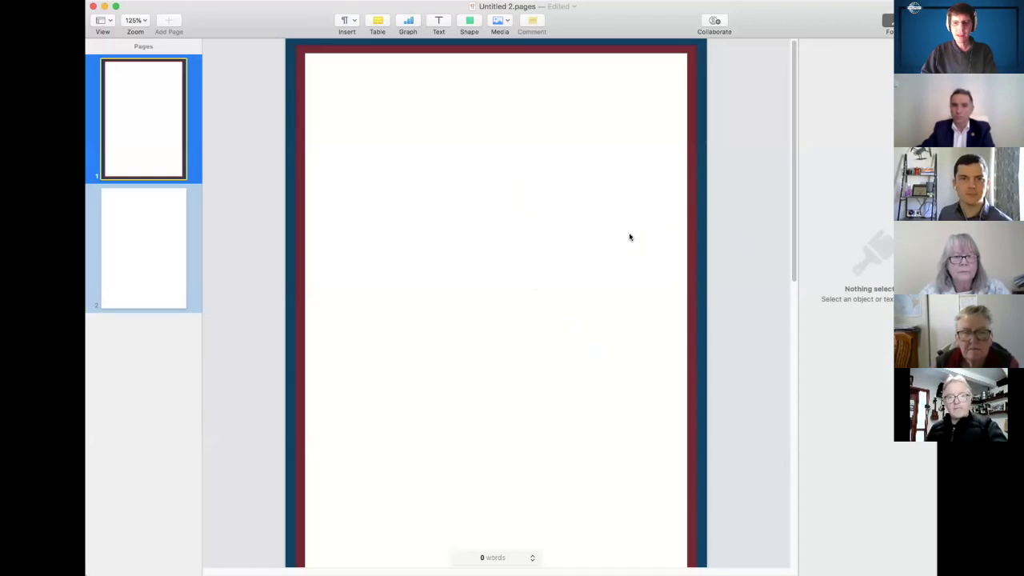
Insert a square on the blank page 2 at x 0 cm, y 0 cm and enlarge it to cover the whole page
scroll(629, 235, down, 3)
scroll(610, 231, up, 2)
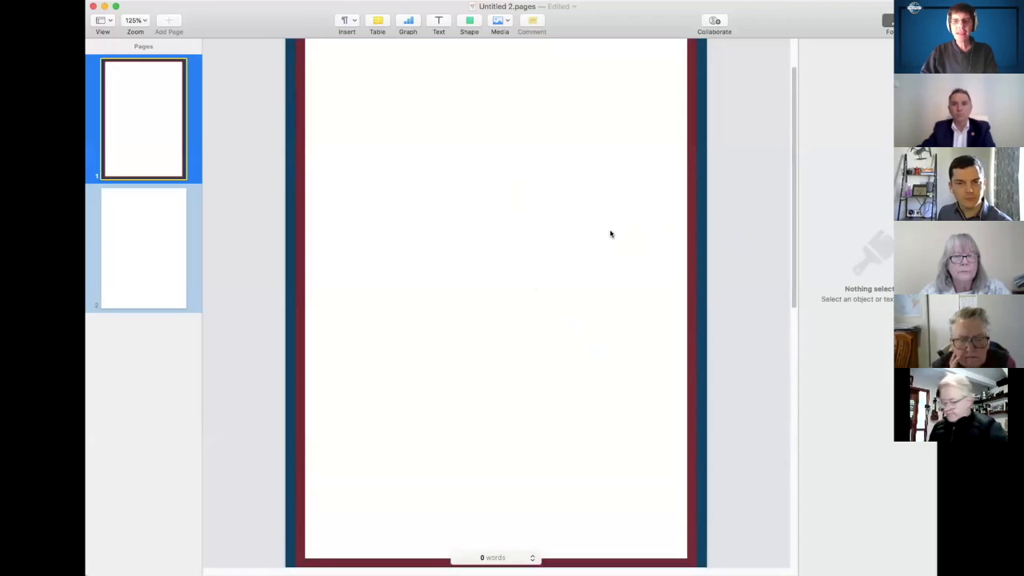
scroll(605, 227, down, 6)
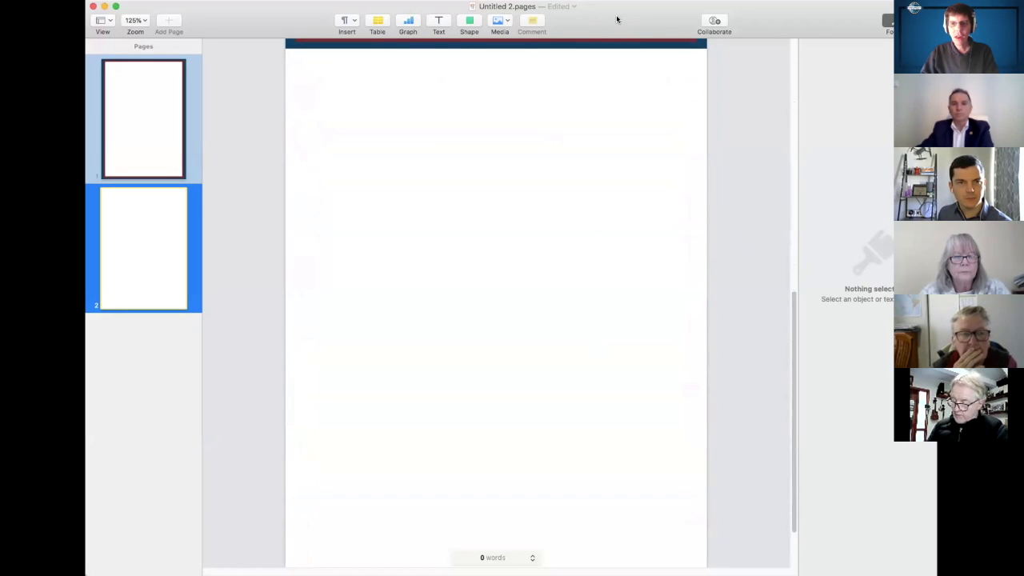
click(469, 20)
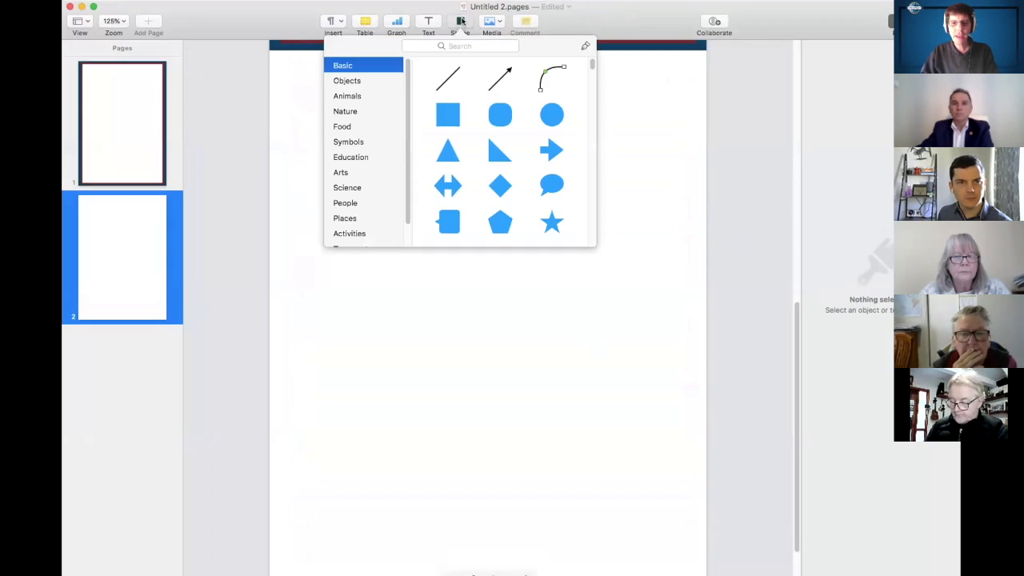
click(449, 118)
drag(505, 297, 308, 76)
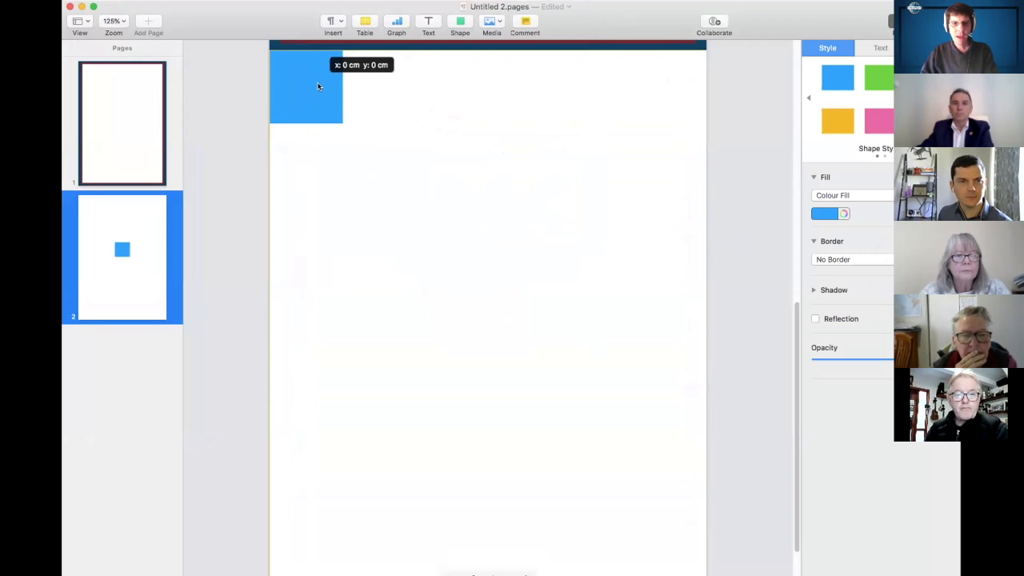
drag(340, 120, 706, 525)
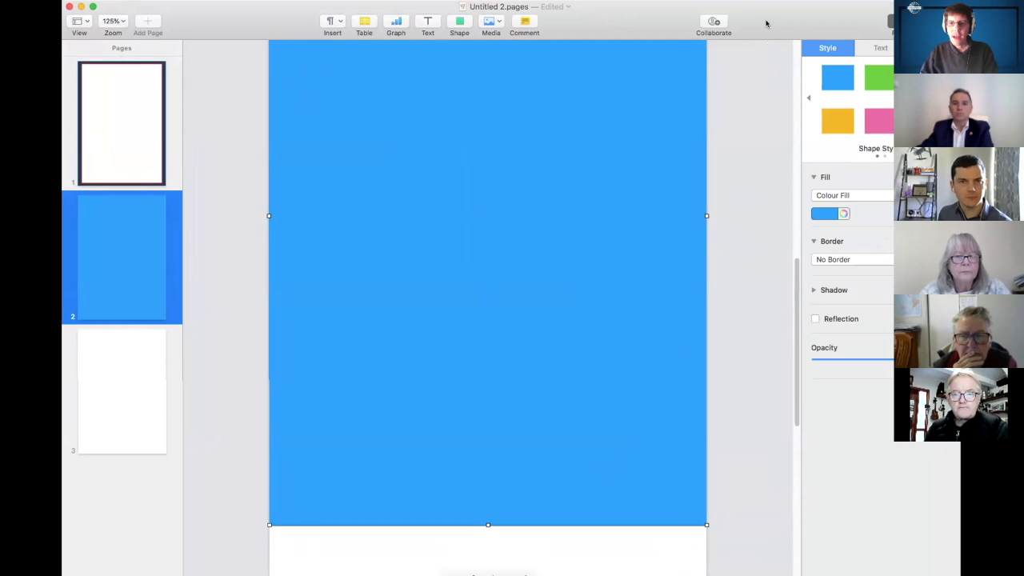
Set the full-page rectangle's fill to the custom hex colour 004165
click(844, 213)
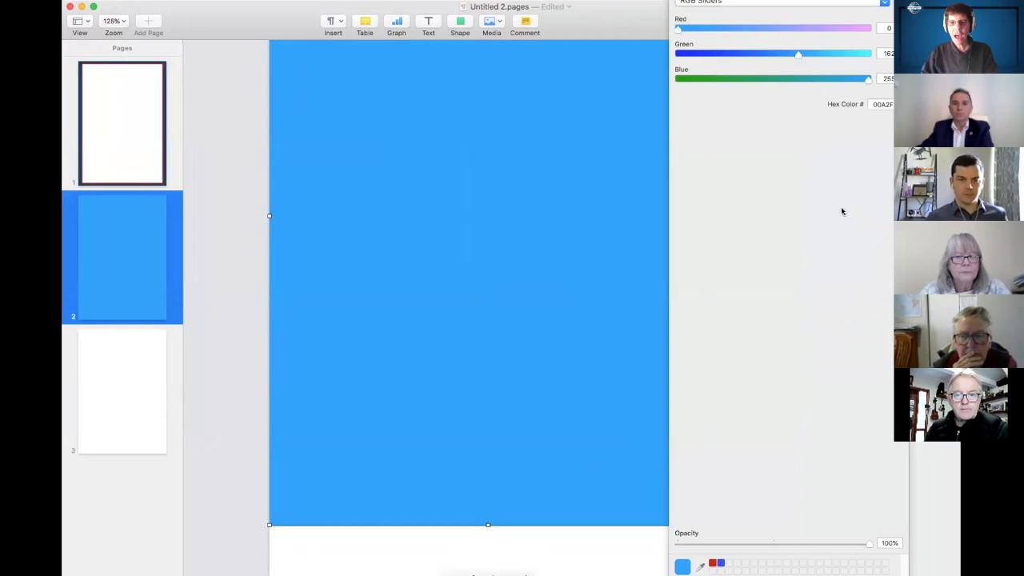
click(877, 136)
scroll(770, 189, up, 3)
scroll(770, 189, up, 5)
scroll(770, 190, down, 5)
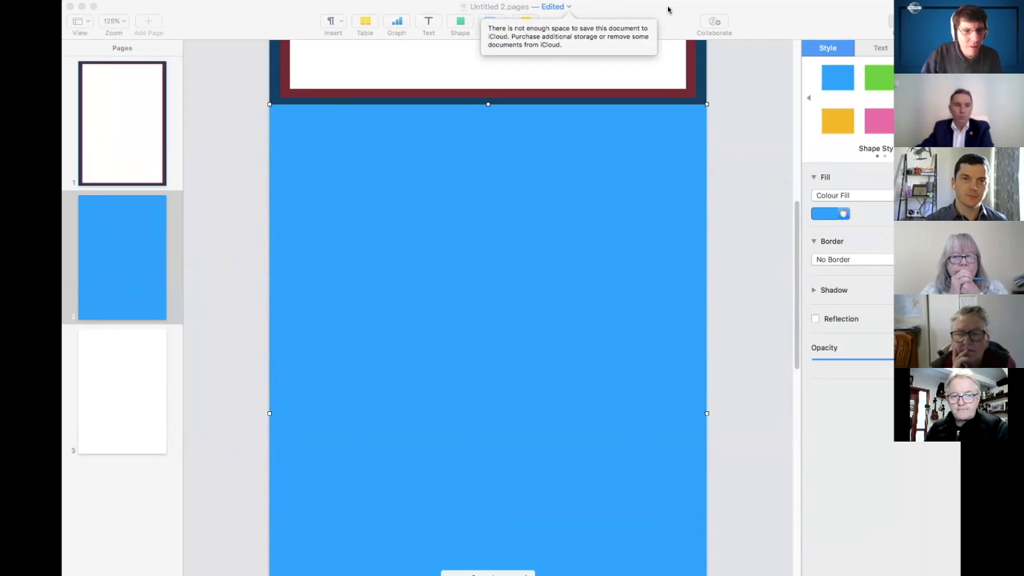
click(789, 15)
click(879, 104)
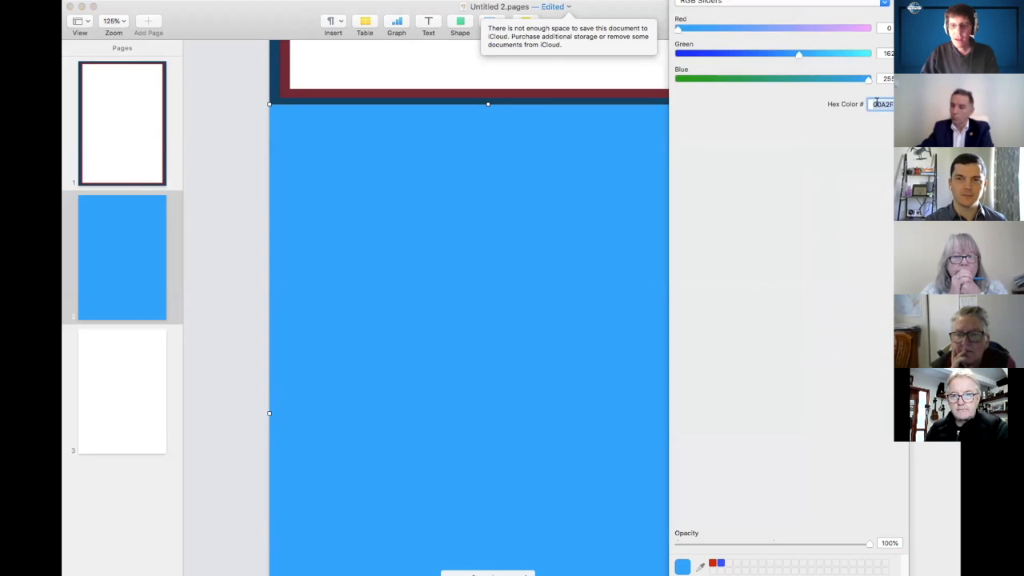
text(0041)
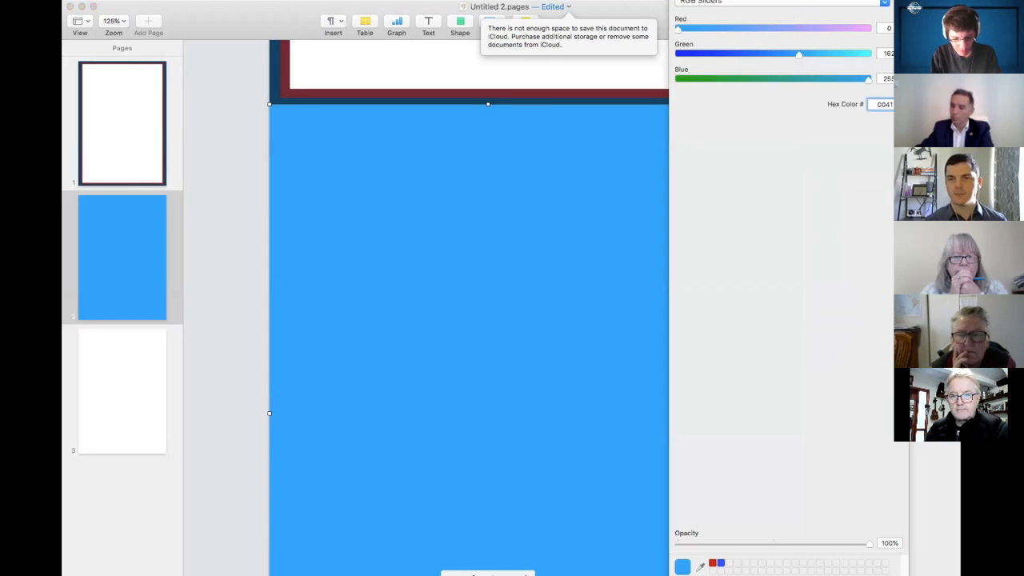
text(65)
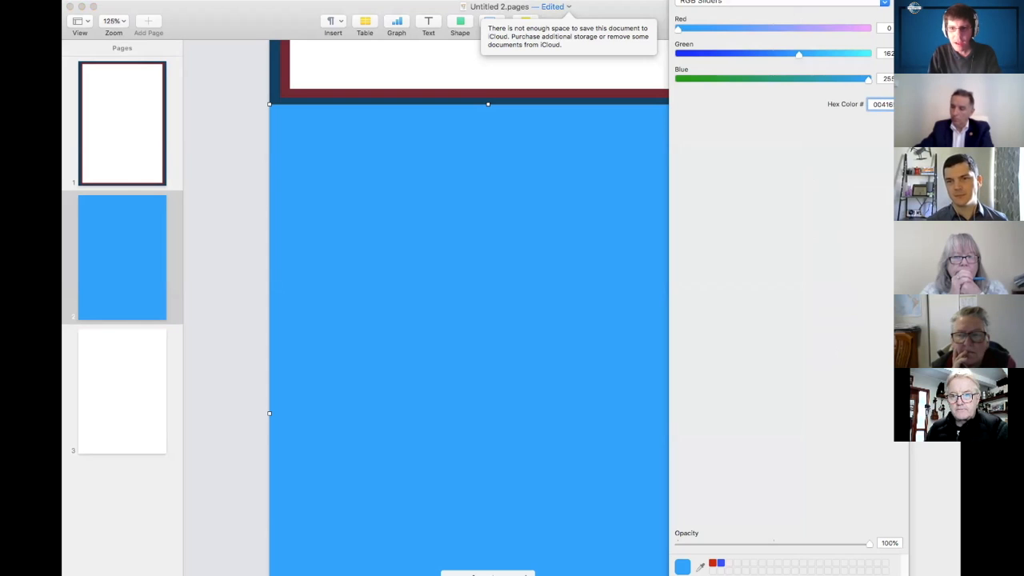
key(Return)
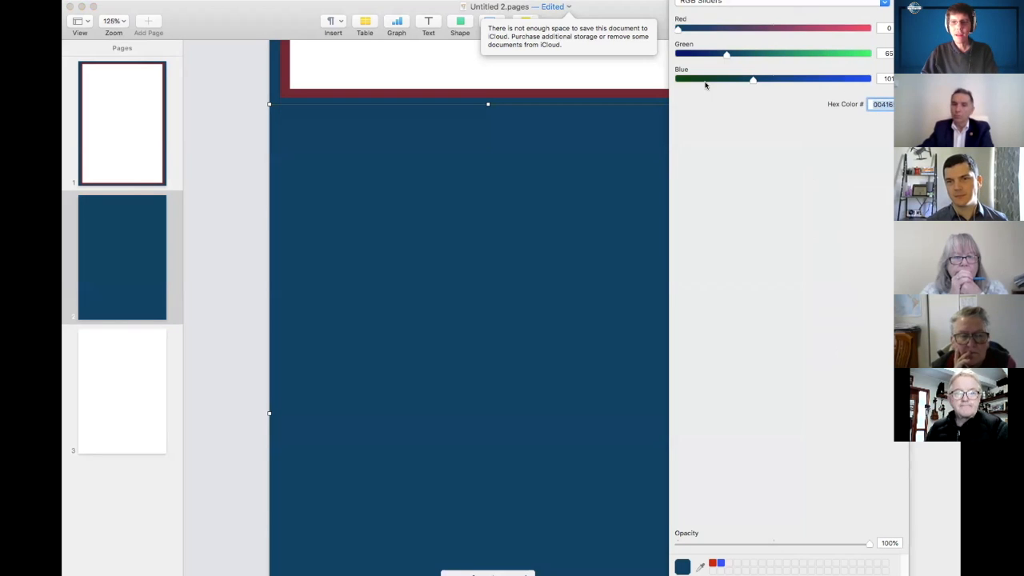
click(235, 30)
drag(858, 0, 893, 39)
click(711, 29)
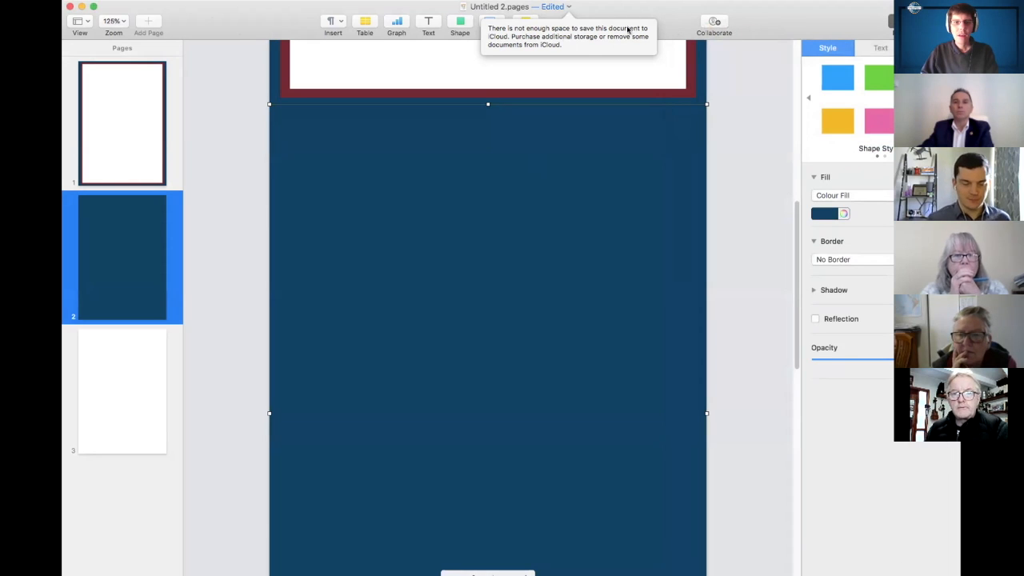
Insert a second square on page 2 and enlarge it to leave a narrow dark blue border on all sides
click(755, 131)
click(462, 27)
click(448, 115)
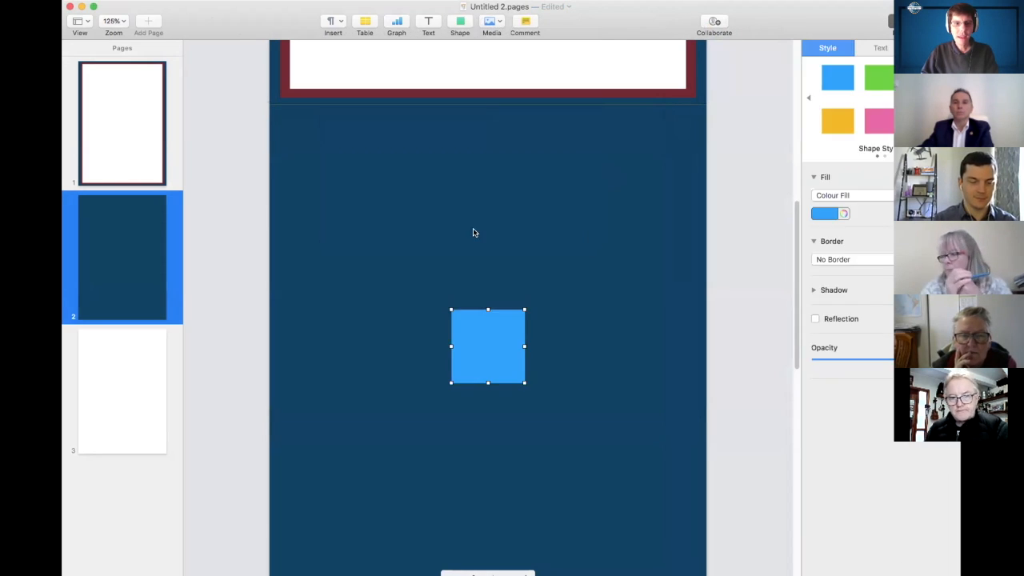
drag(479, 321, 306, 141)
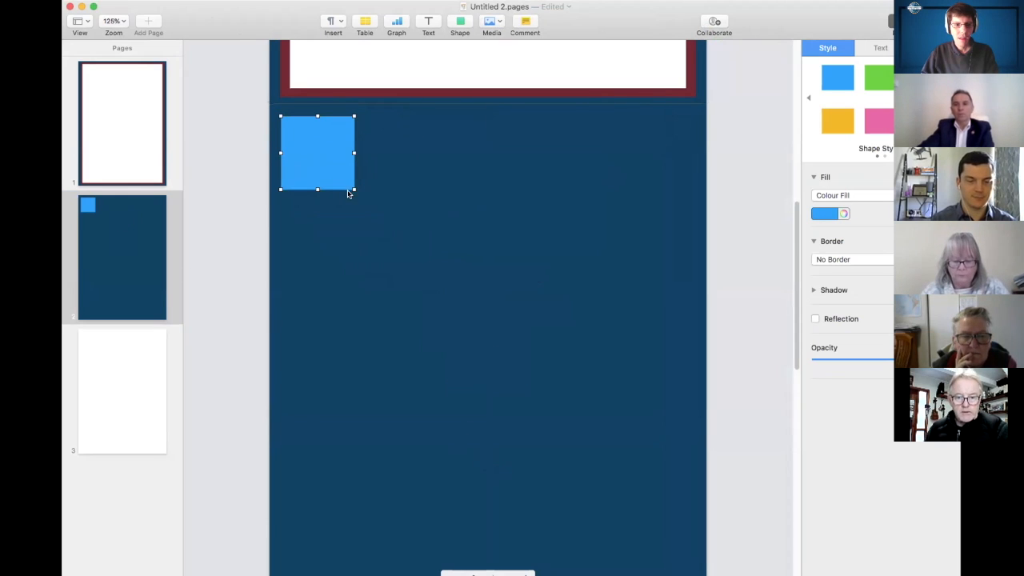
click(352, 192)
click(339, 177)
drag(354, 188, 694, 508)
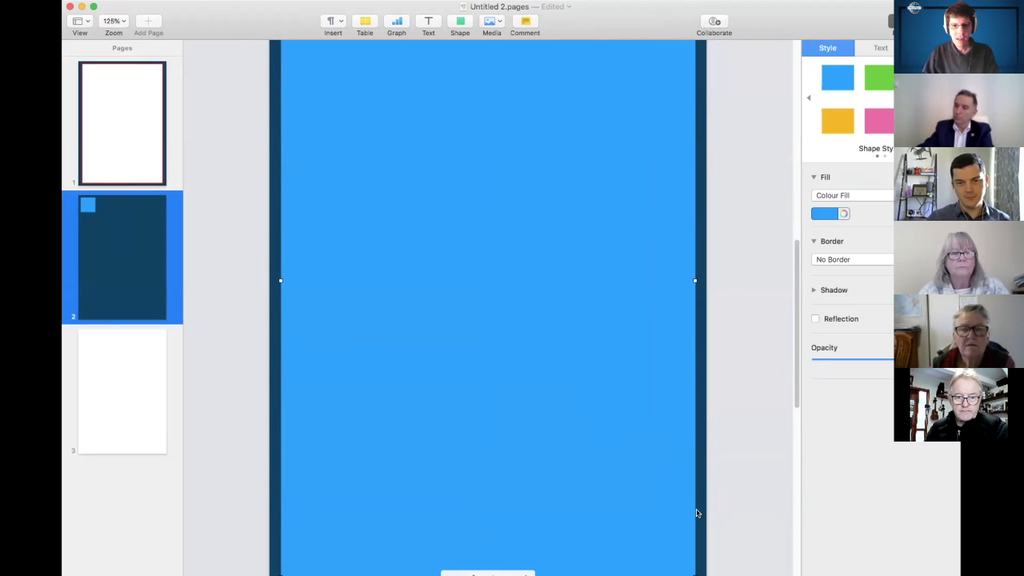
Try to give the inner light blue rectangle a custom maroon fill matching page 1's inner border
click(847, 214)
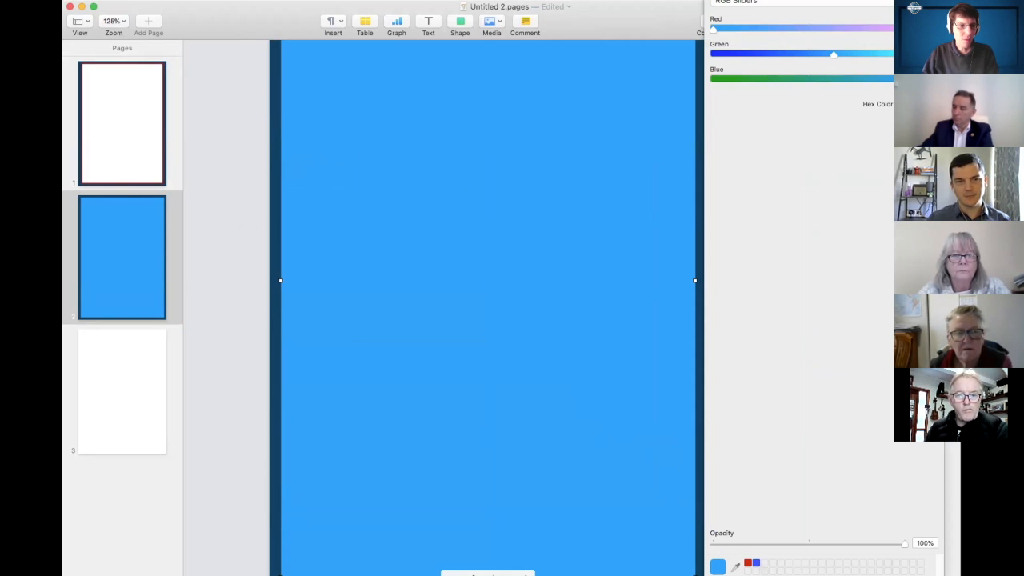
key(super+Tab)
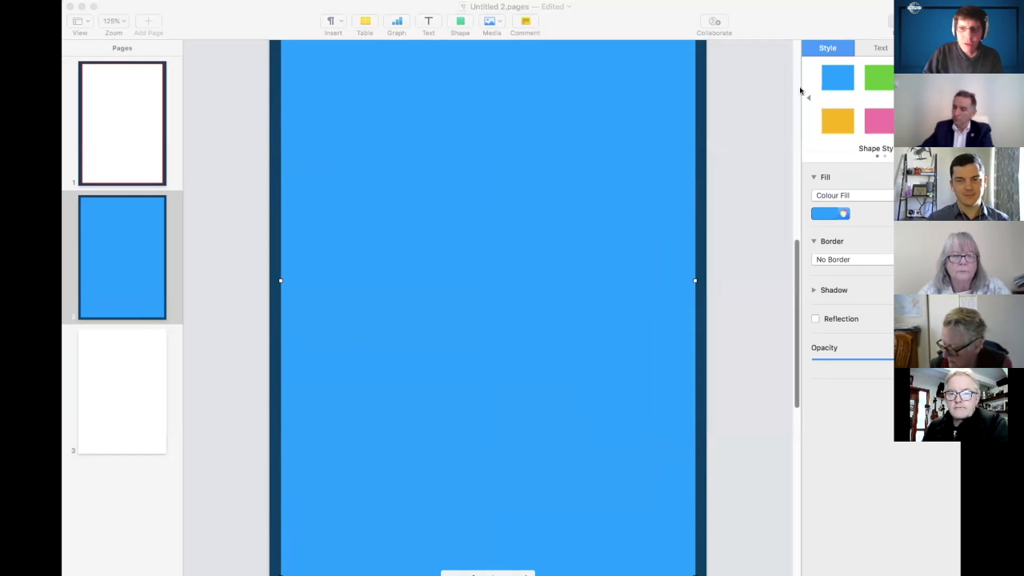
click(844, 212)
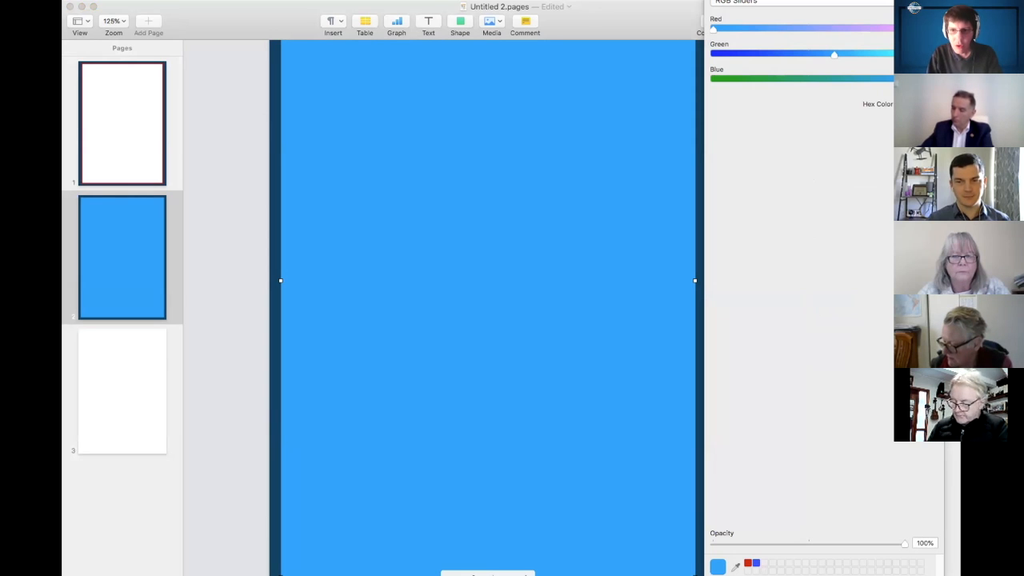
key(Return)
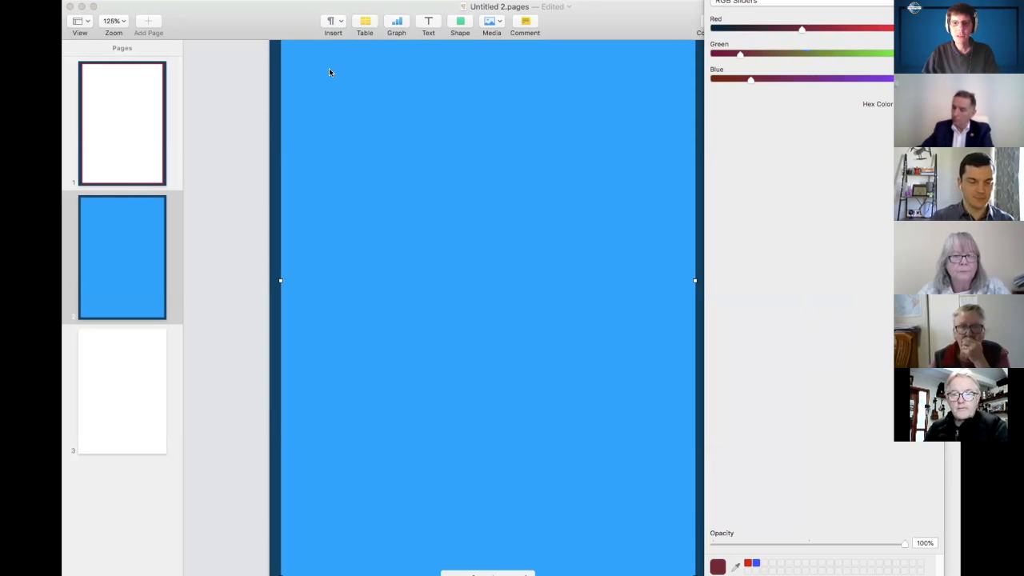
click(575, 194)
drag(930, 105, 854, 111)
click(600, 140)
click(921, 105)
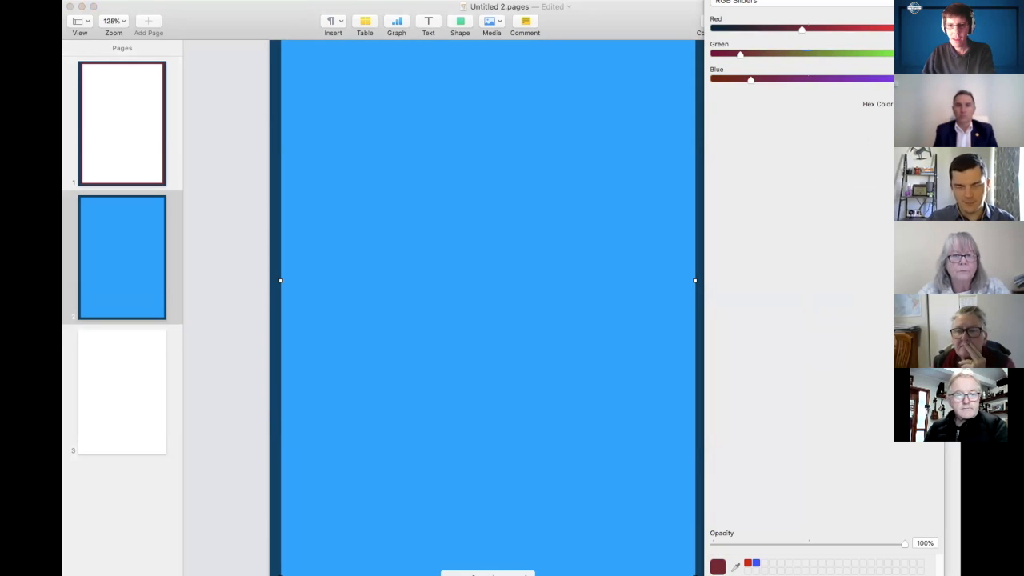
click(624, 184)
scroll(606, 181, up, 5)
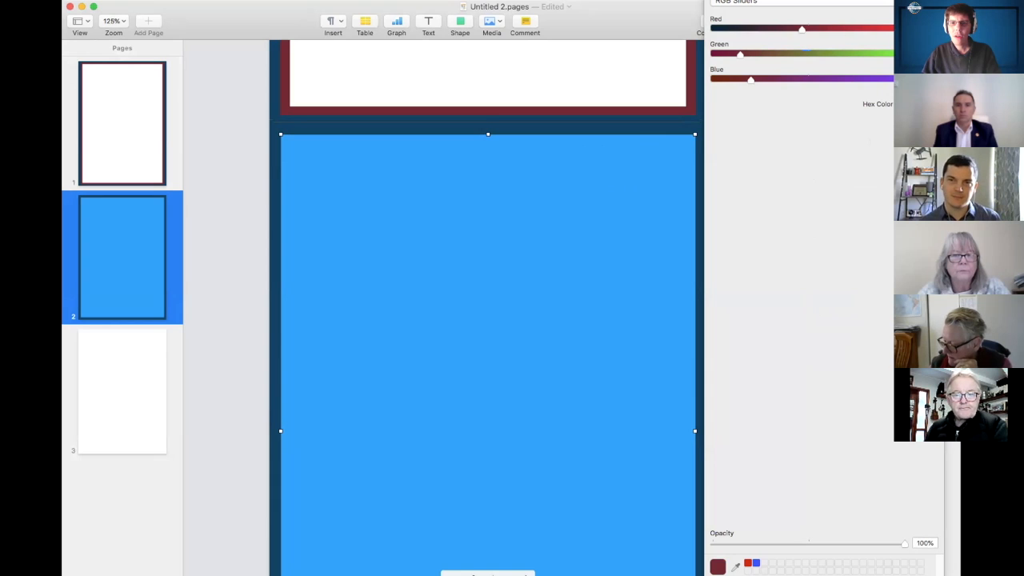
click(712, 1)
Fill the selected inner rectangle with the custom maroon used for the inner border on page 1
click(831, 213)
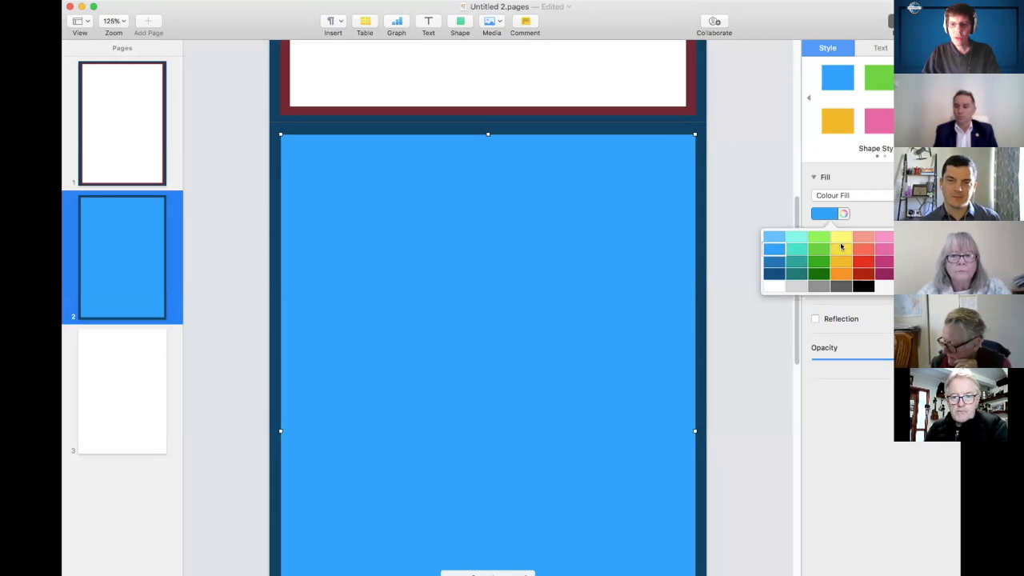
click(843, 213)
click(843, 213)
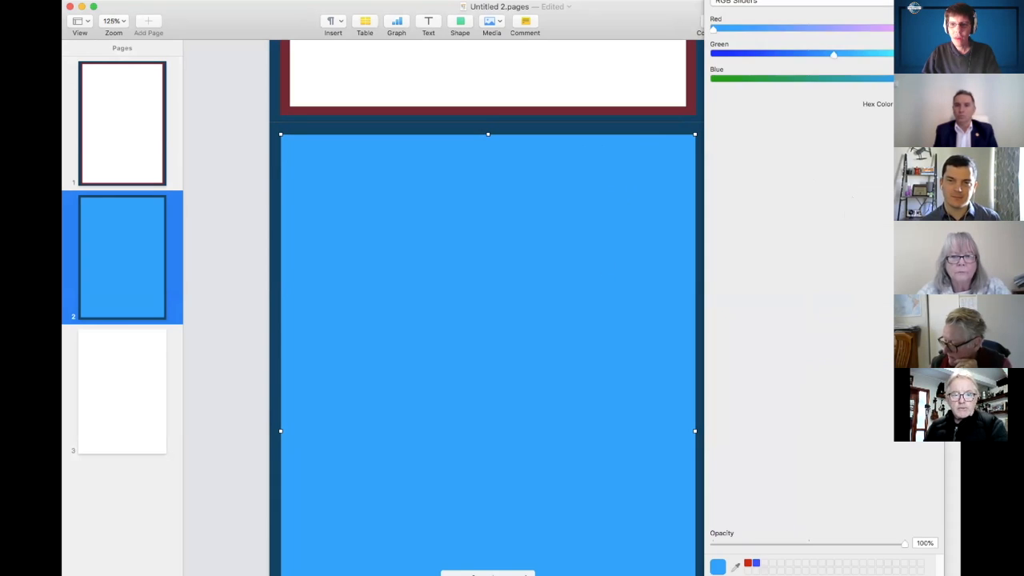
click(920, 104)
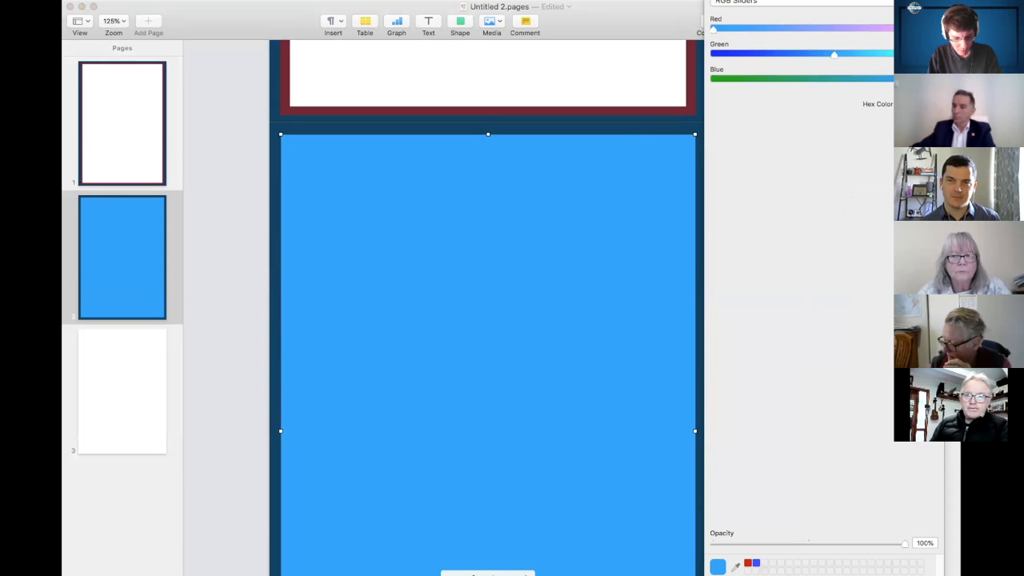
key(Return)
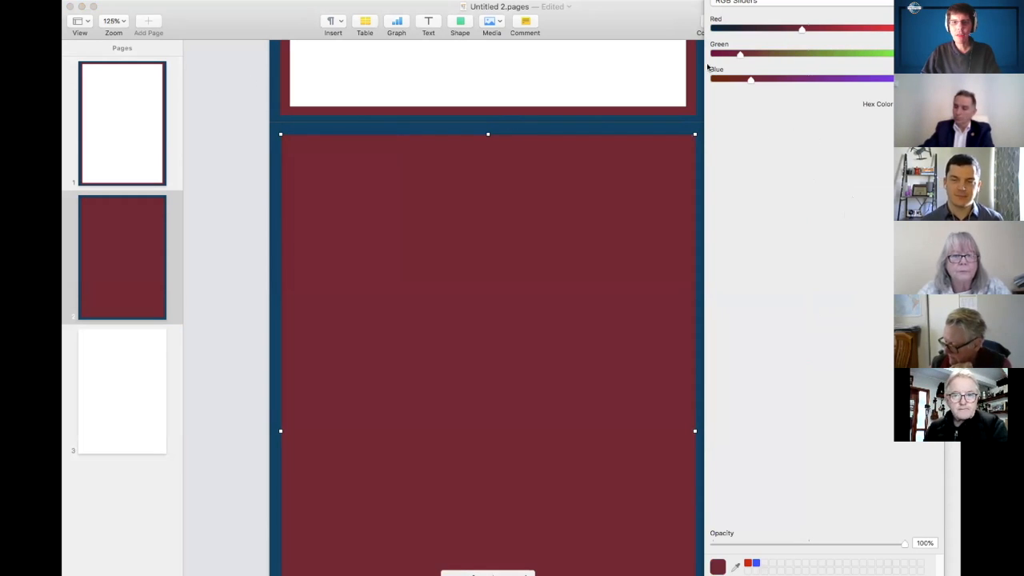
click(711, 1)
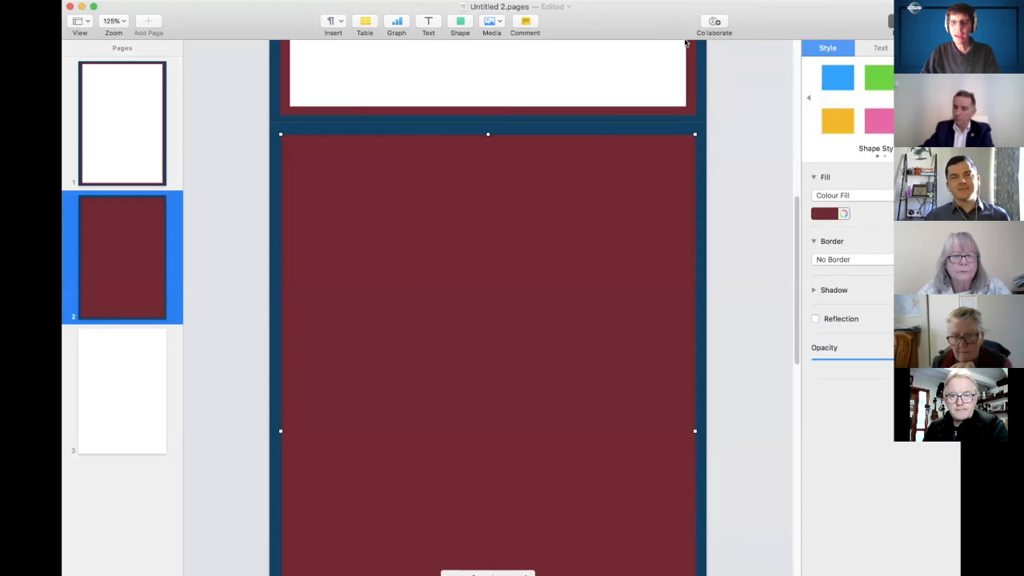
Insert a third square inside the maroon rectangle and enlarge it to leave a narrow maroon border
click(458, 24)
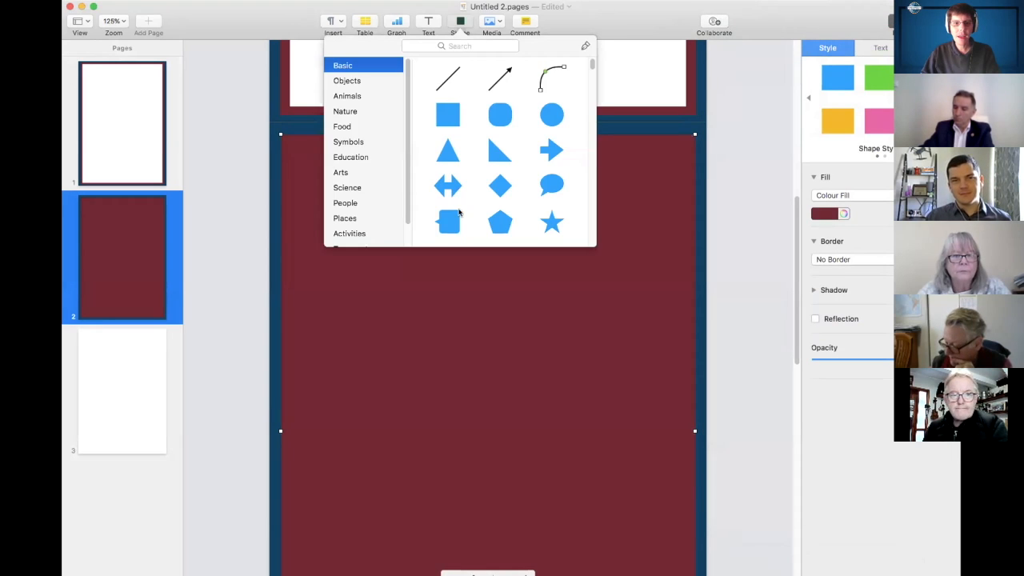
click(448, 116)
drag(496, 344, 661, 167)
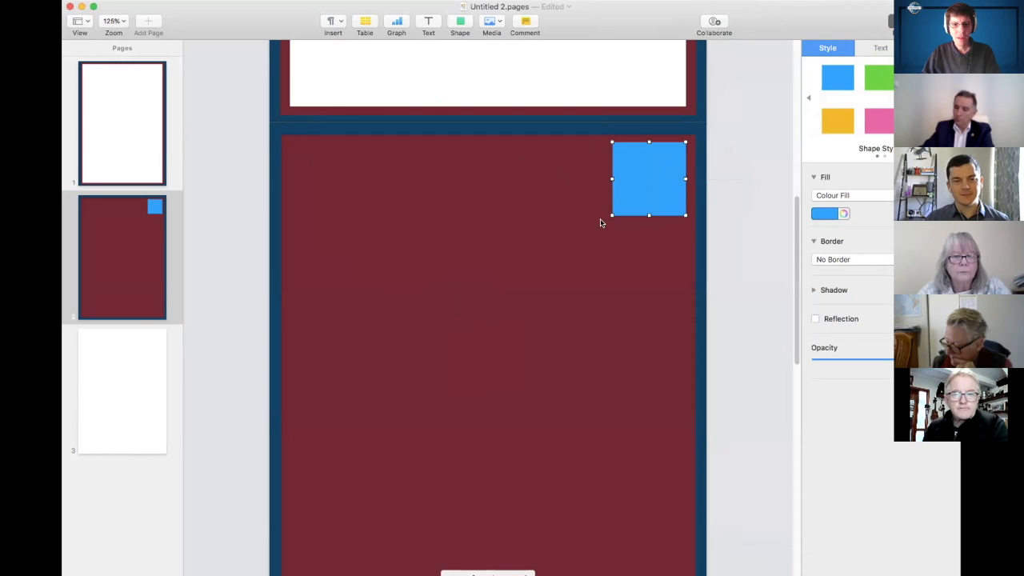
click(614, 215)
click(613, 207)
drag(613, 215, 289, 459)
Fill the innermost rectangle on page 2 with white
scroll(699, 275, up, 2)
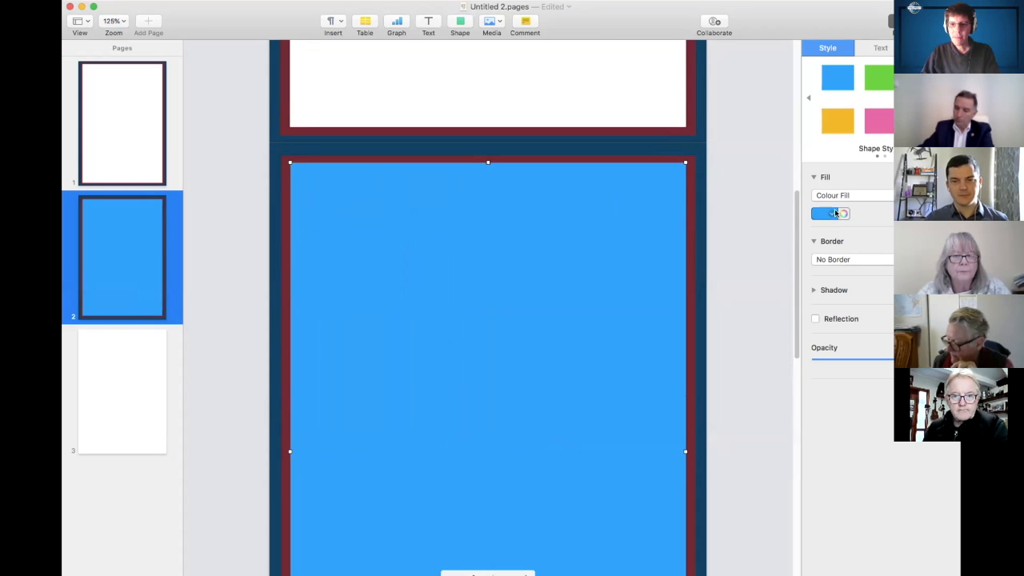
click(830, 213)
click(780, 286)
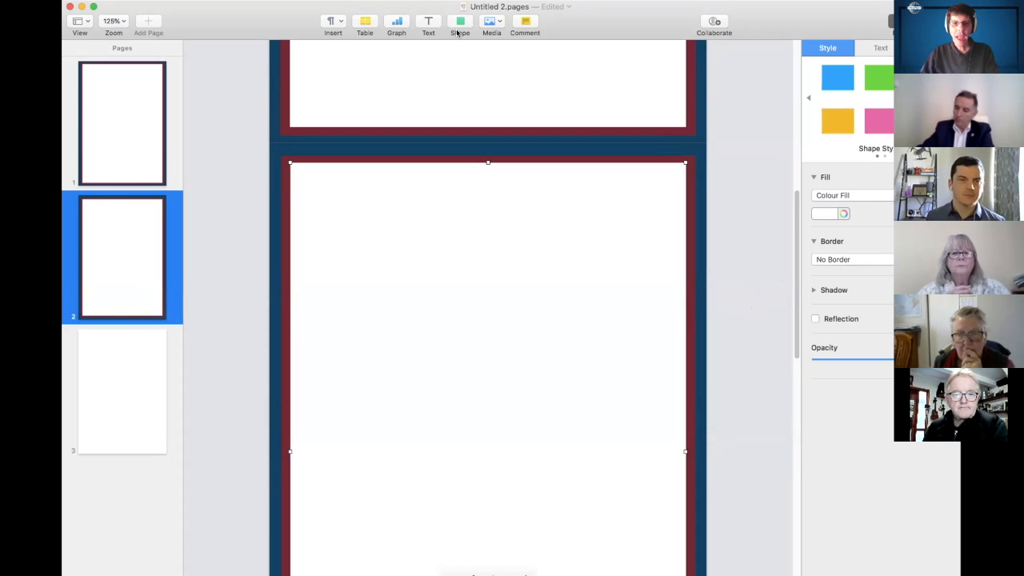
Add a text box to page 2 and enlarge it to cover the white area inside the borders
click(427, 23)
drag(484, 356, 385, 210)
drag(473, 255, 685, 489)
scroll(631, 461, up, 1)
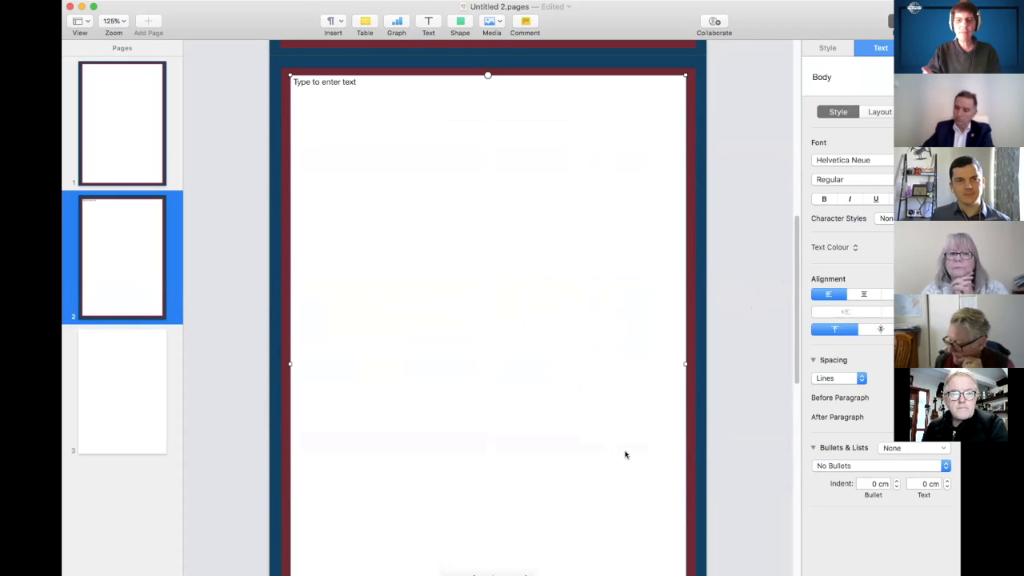
click(357, 149)
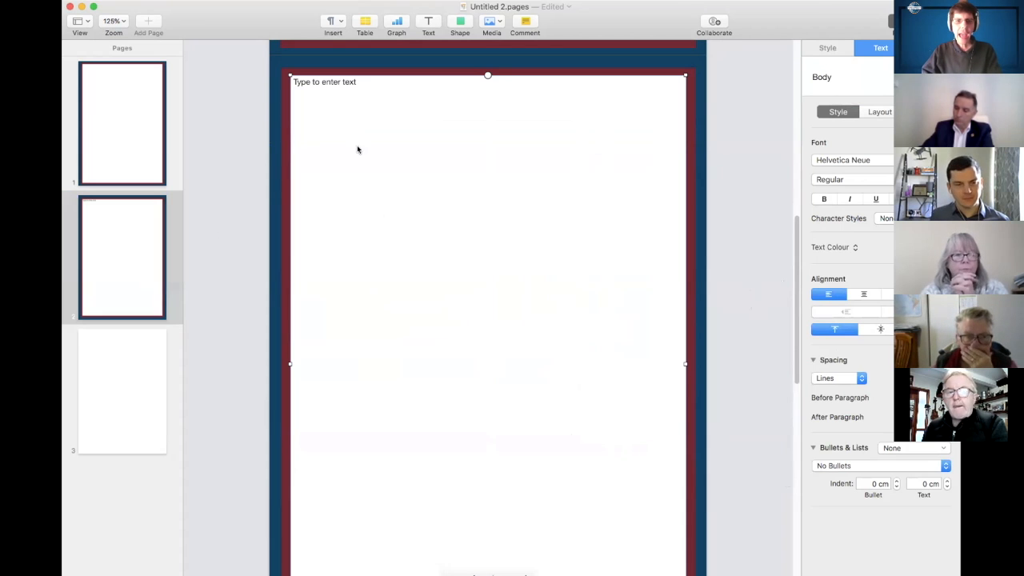
key(super+Tab)
key(super+Tab)
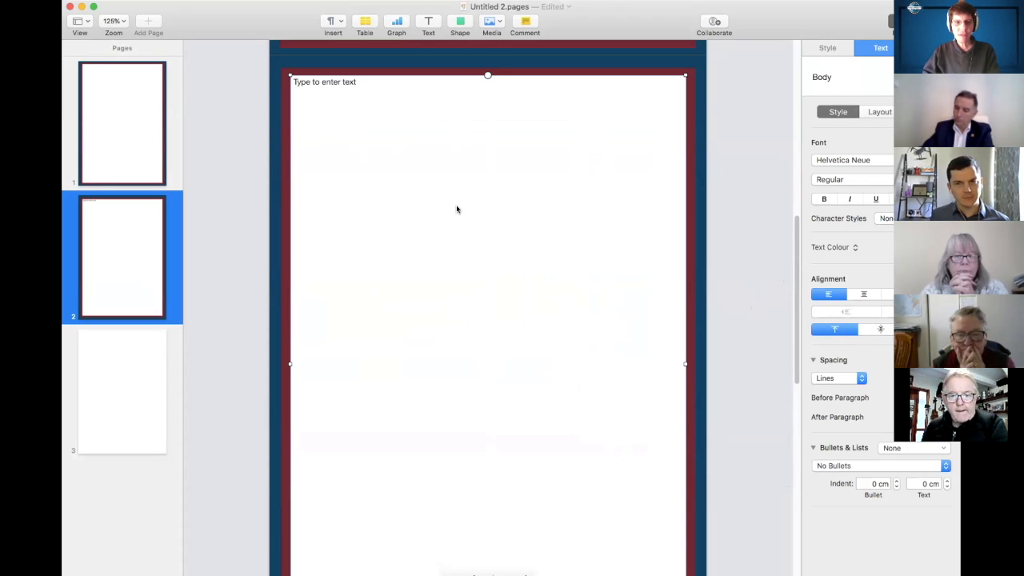